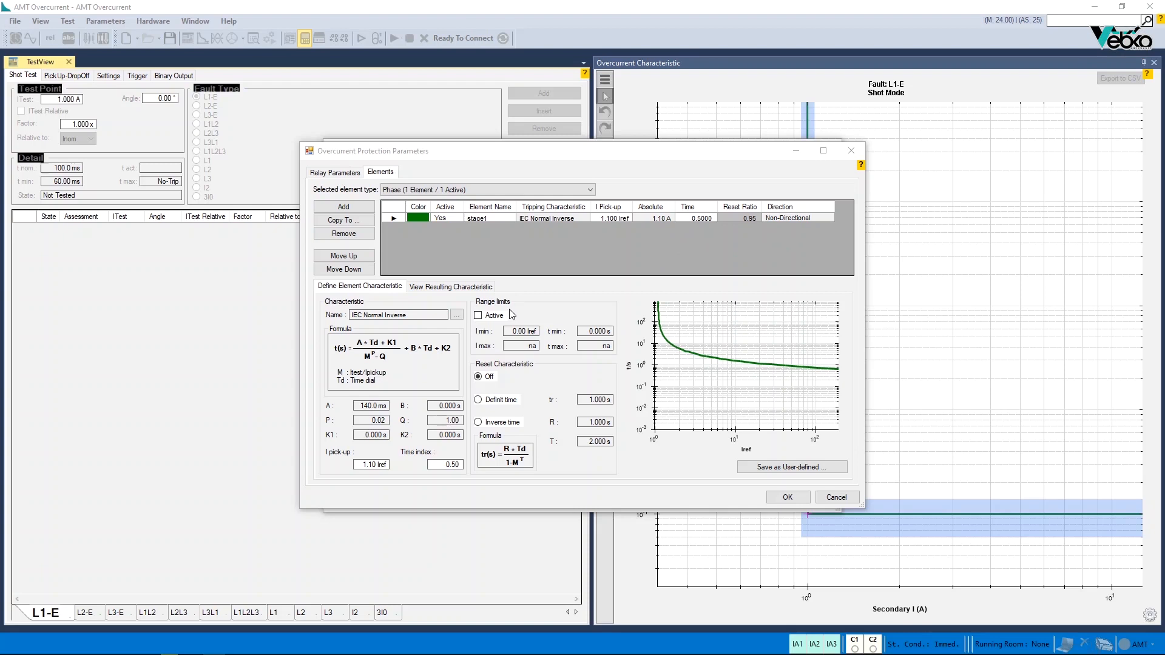
- Activate the range limits for the stage1 element with I min 1.2 Iref and I max 100 Iref
{"action": "left_click", "coordinate": [494, 316]}
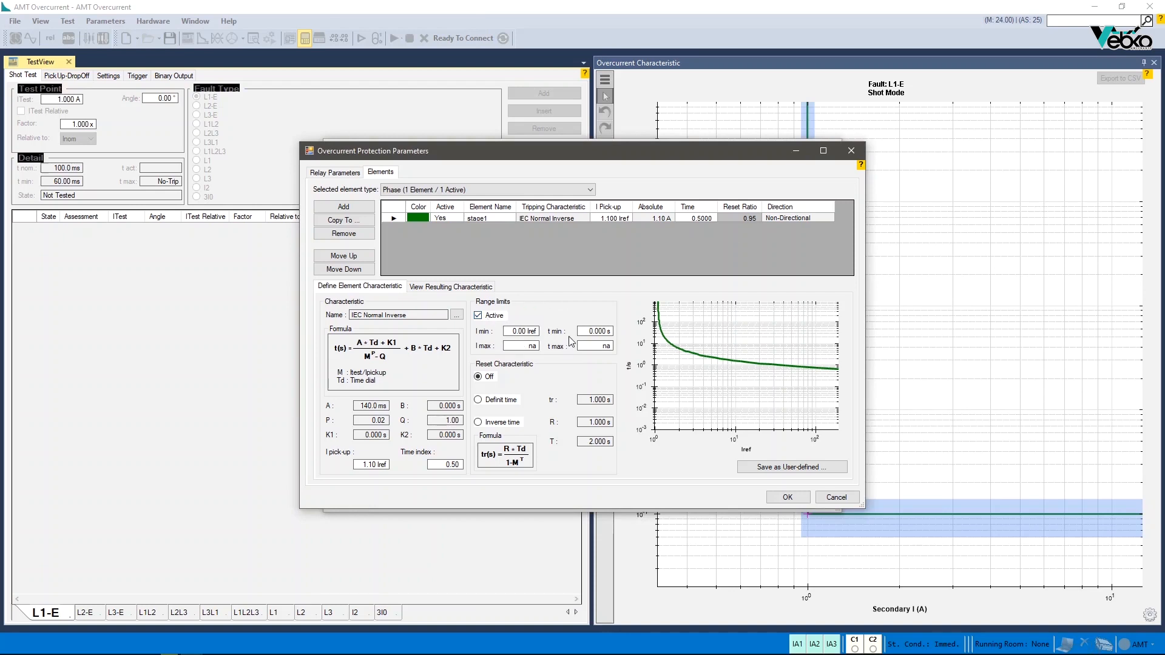
{"action": "left_click", "coordinate": [519, 331]}
{"action": "type", "text": "1"}
{"action": "type", "text": ".2"}
{"action": "key", "text": "Return"}
{"action": "left_click", "coordinate": [519, 346]}
{"action": "type", "text": "100"}
{"action": "key", "text": "Return"}
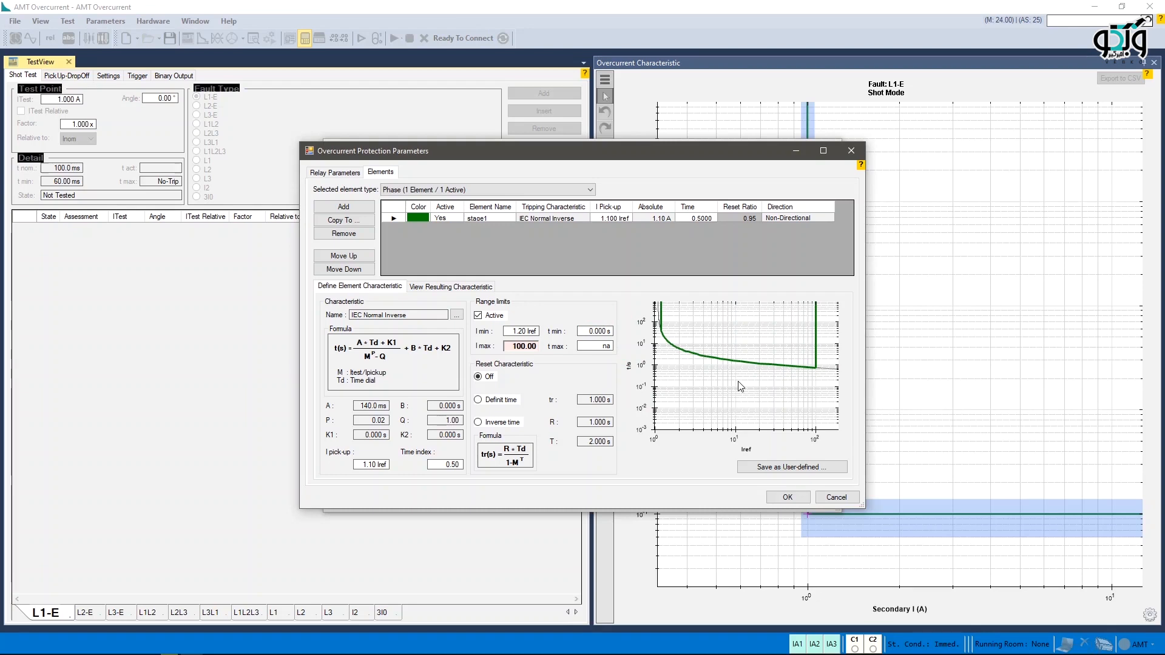
- Set the range limit times to t min 1.5 s and t max 40 s
{"action": "left_click", "coordinate": [597, 332]}
{"action": "type", "text": "1"}
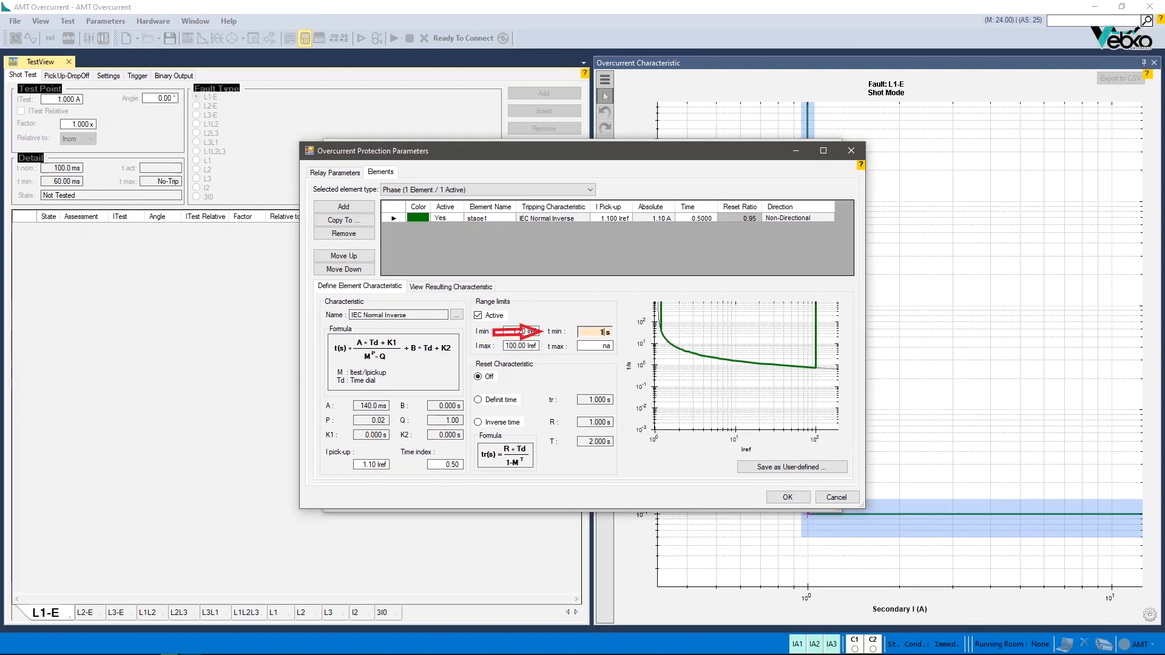
{"action": "type", "text": ".5"}
{"action": "key", "text": "Return"}
{"action": "left_click", "coordinate": [600, 345]}
{"action": "type", "text": "40 s"}
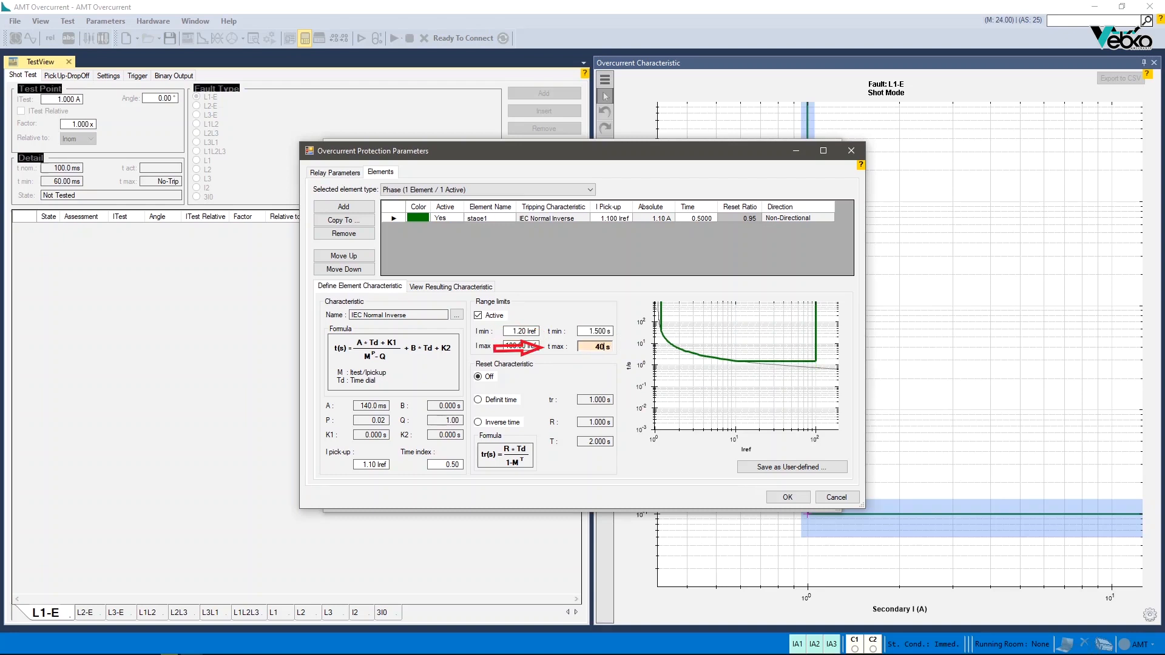
{"action": "key", "text": "Return"}
- Choose the definite time reset characteristic and set its reset time tr to 1.5 s
{"action": "left_click", "coordinate": [501, 401]}
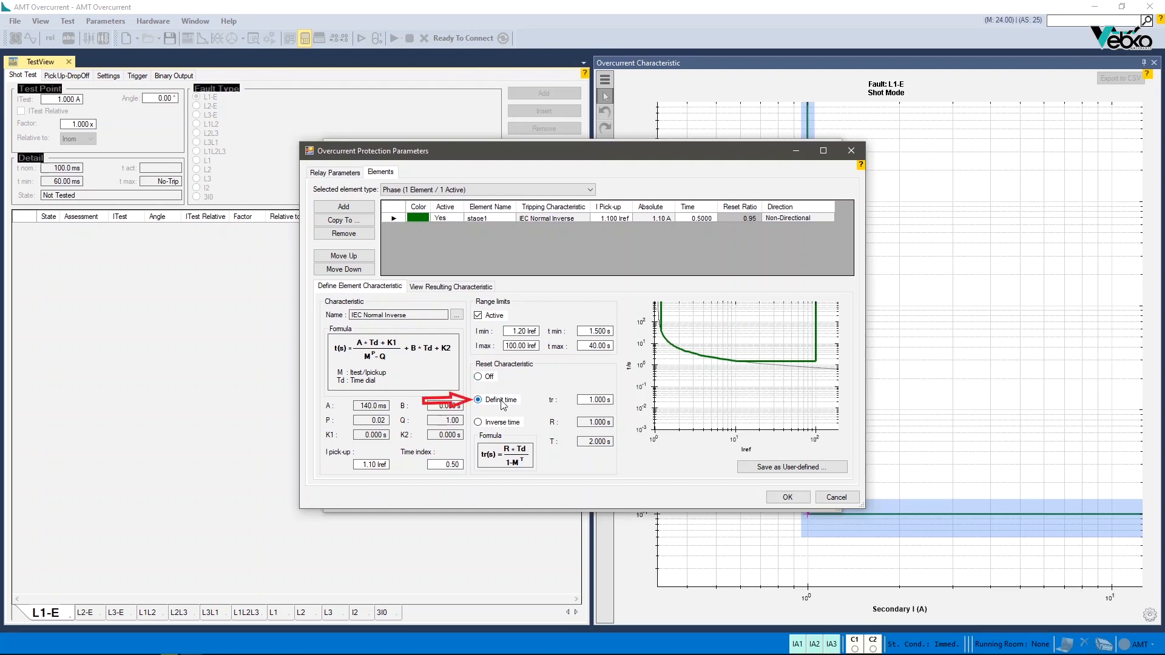
{"action": "left_click", "coordinate": [582, 401]}
{"action": "type", "text": "1.5"}
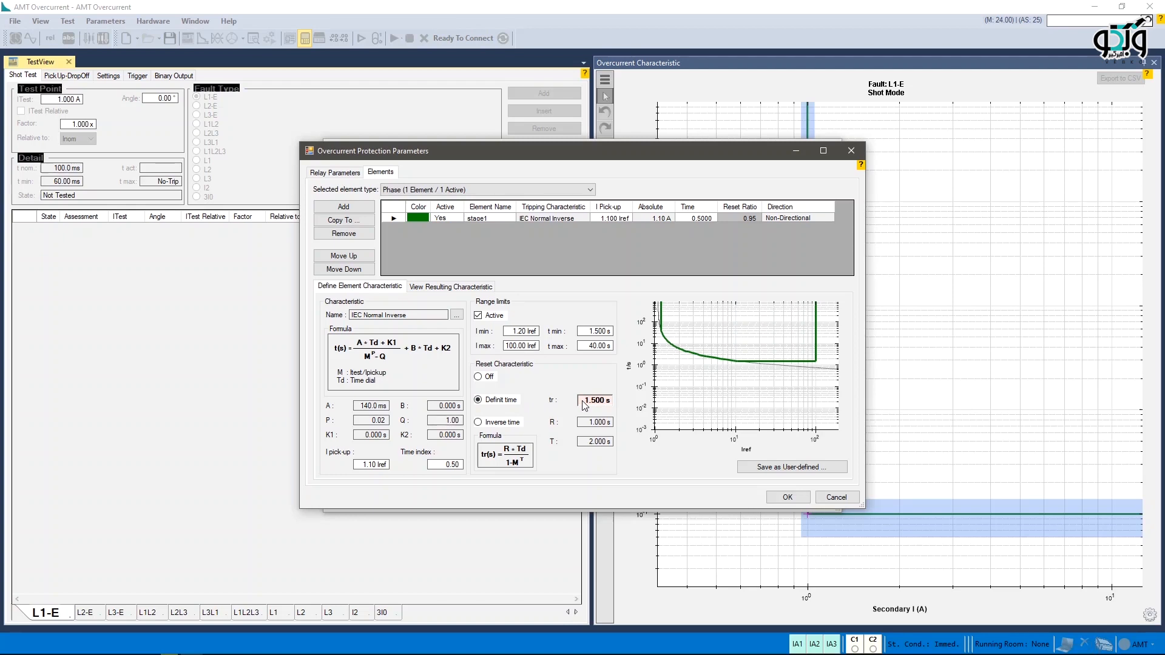
- Switch the reset characteristic to inverse time and check the range and reset settings in the characteristic manager
{"action": "left_click", "coordinate": [516, 425]}
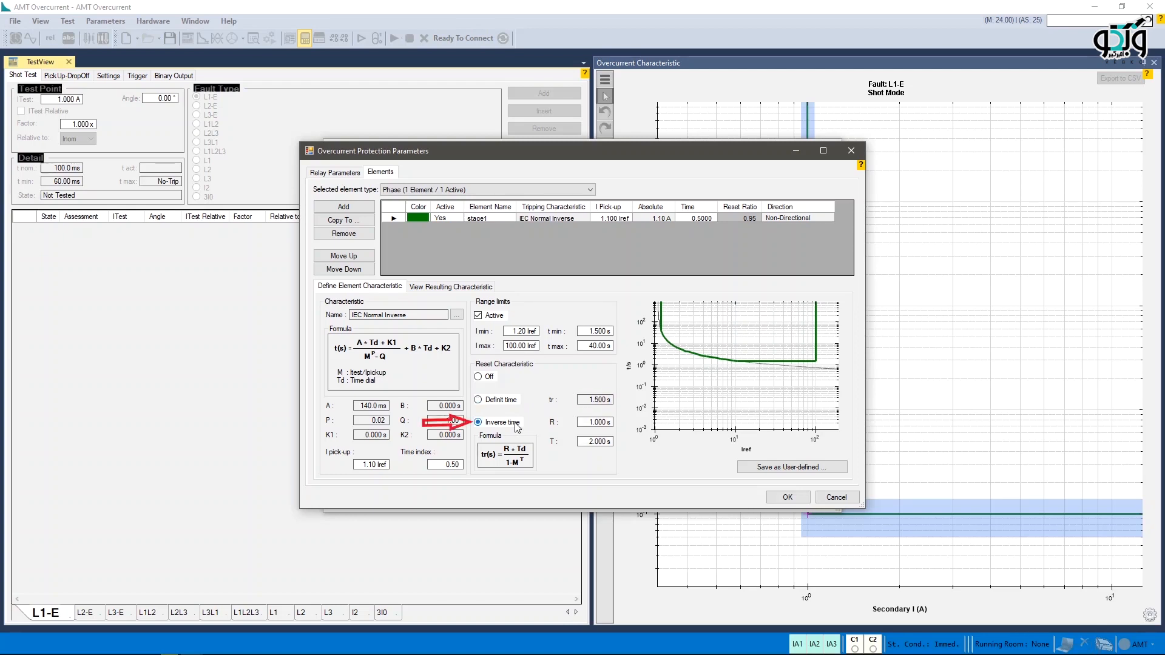
{"action": "left_click", "coordinate": [590, 425]}
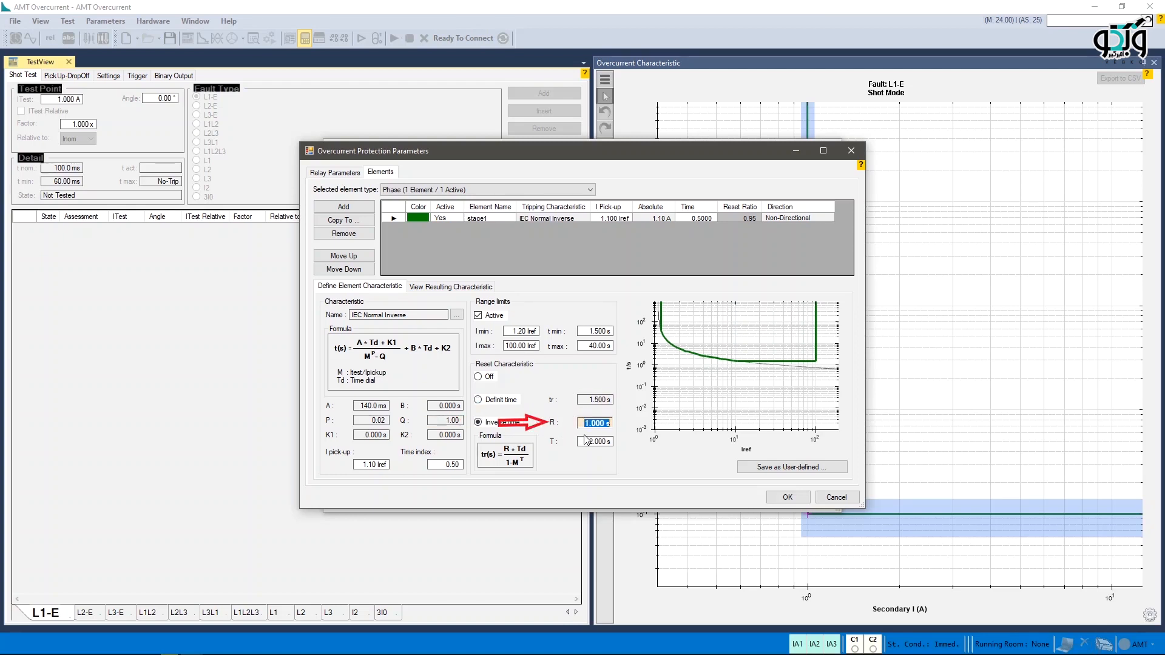
{"action": "left_click", "coordinate": [586, 441]}
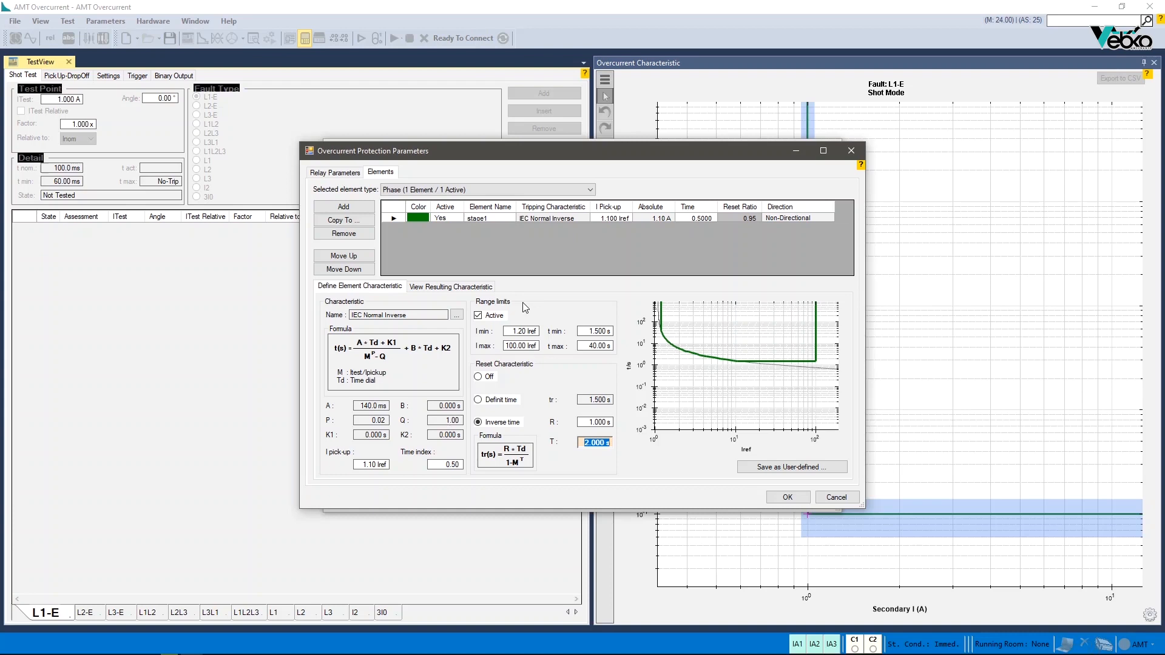
{"action": "left_click", "coordinate": [456, 314]}
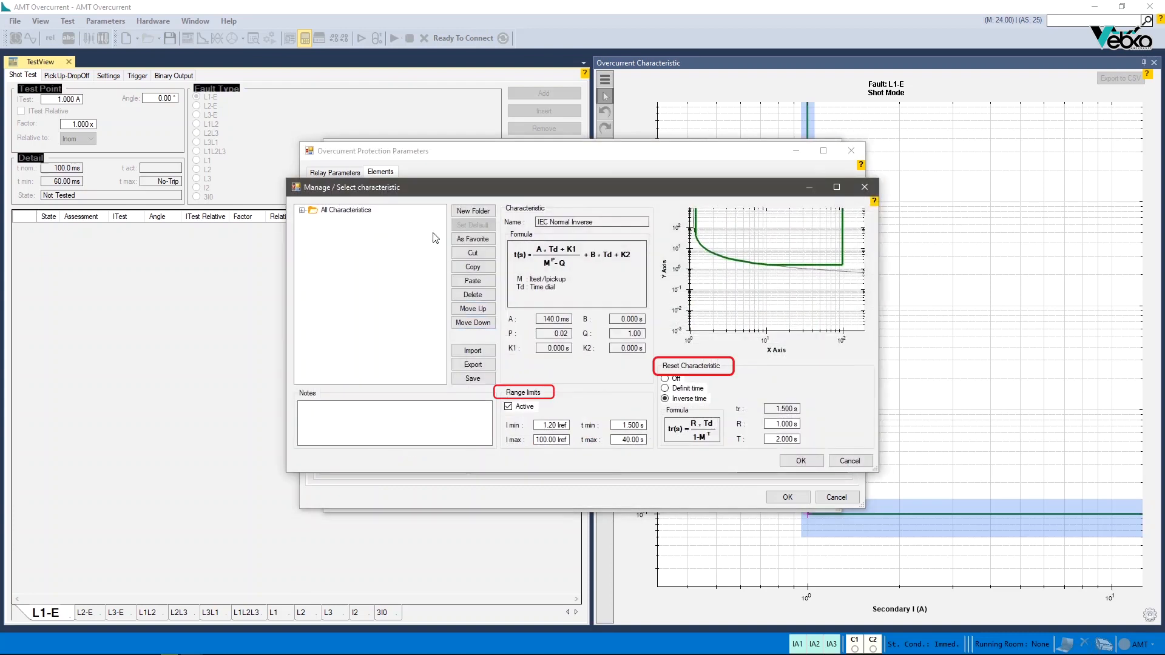
{"action": "left_click", "coordinate": [864, 187]}
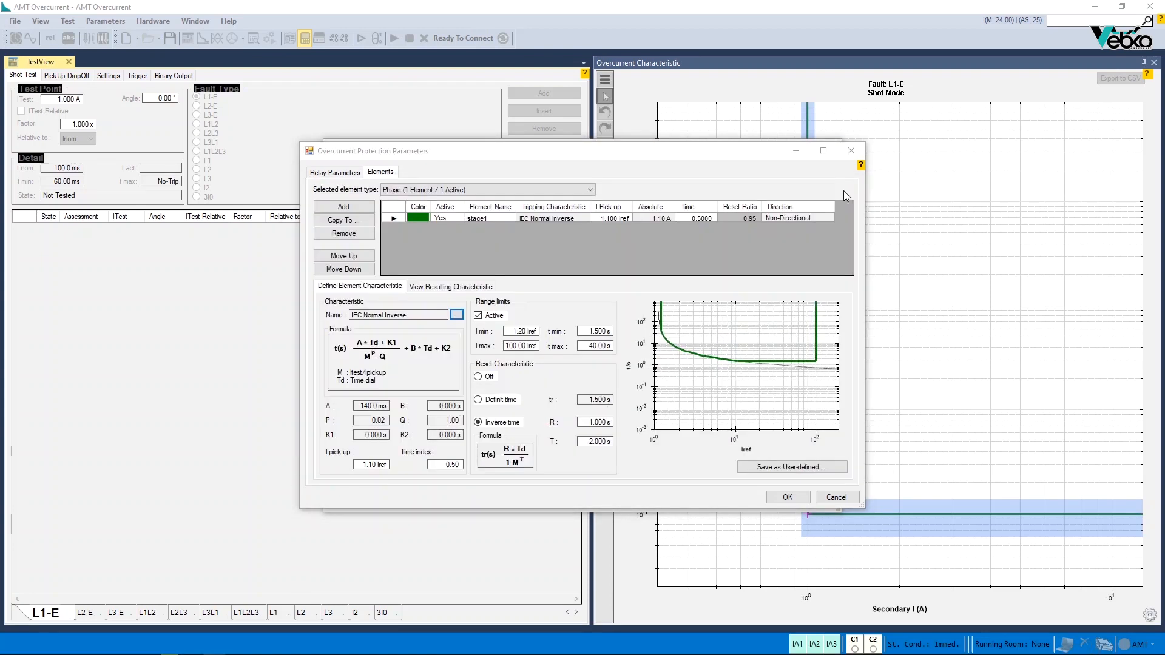
- Add a second phase element with a pick-up of 1.5 Iref and a time of 0.2
{"action": "left_click", "coordinate": [365, 209]}
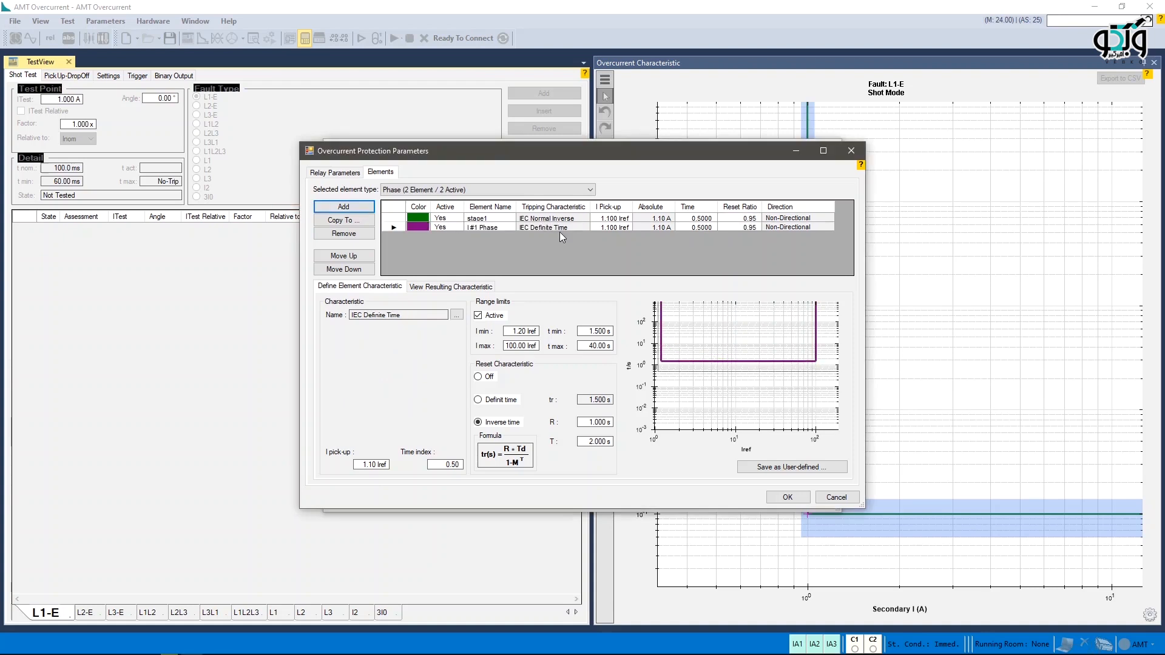
{"action": "left_click", "coordinate": [611, 227]}
{"action": "type", "text": "1.5"}
{"action": "key", "text": "Tab"}
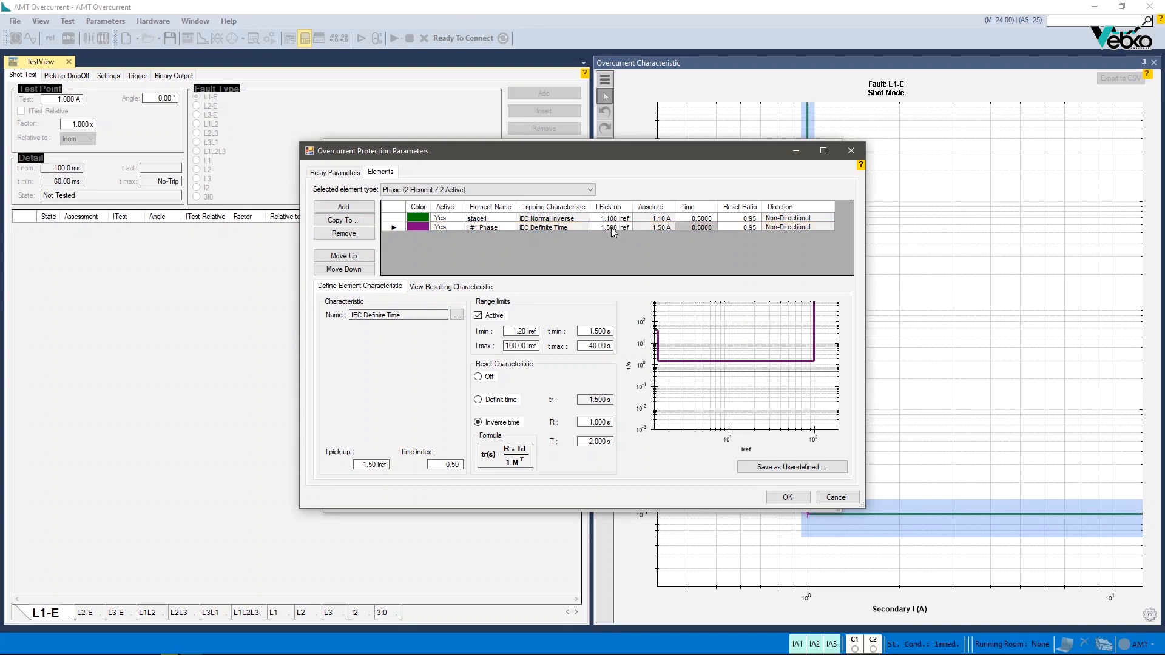
{"action": "type", "text": "0.2"}
{"action": "key", "text": "Tab"}
- Compare the curves of both phase elements and view their combined resulting characteristic
{"action": "left_click", "coordinate": [389, 220]}
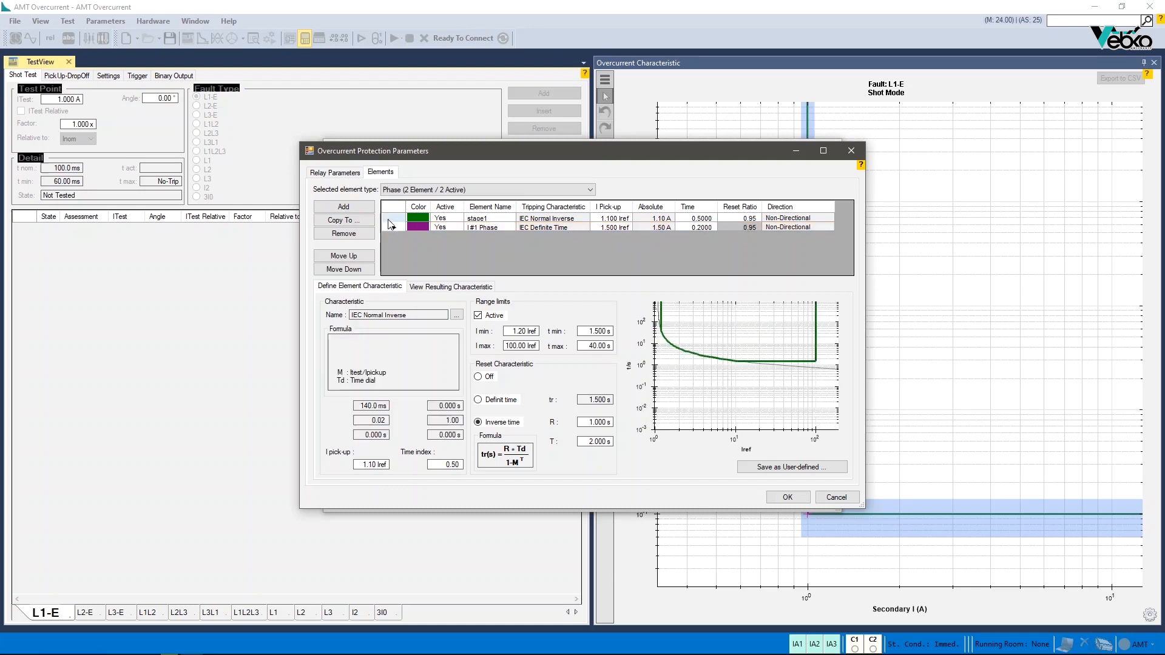
{"action": "left_click", "coordinate": [392, 228]}
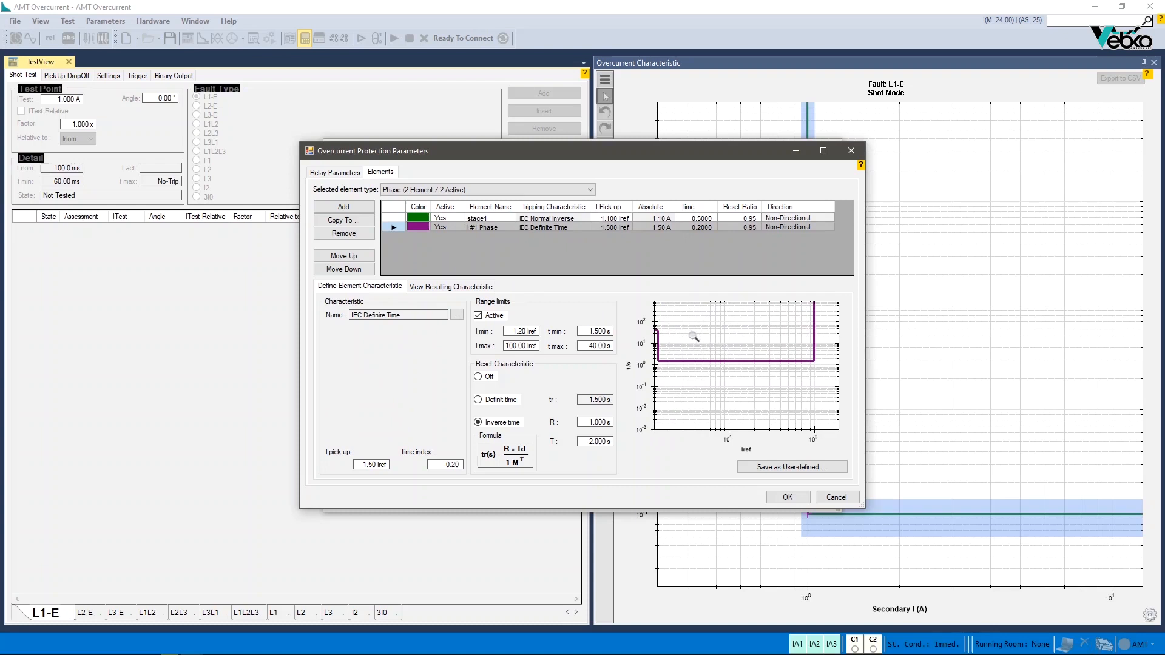
{"action": "left_click", "coordinate": [477, 290]}
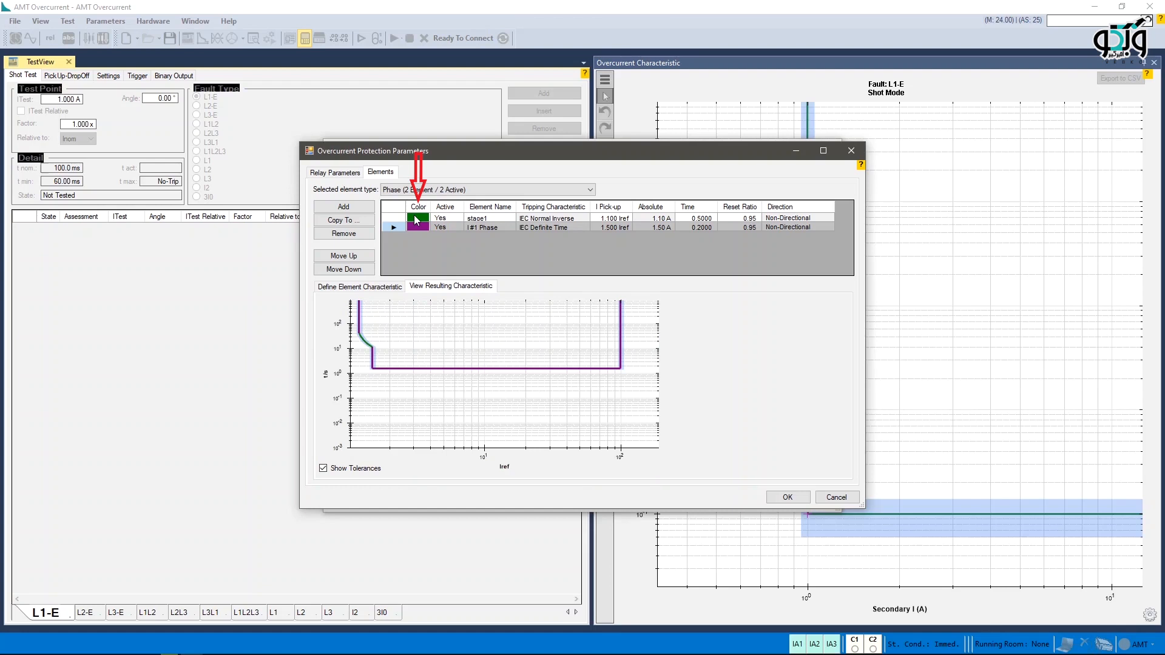
- Deactivate the second phase element, the IEC Definite Time one, by setting its Active state to No
{"action": "left_click", "coordinate": [443, 218]}
{"action": "left_click", "coordinate": [458, 220]}
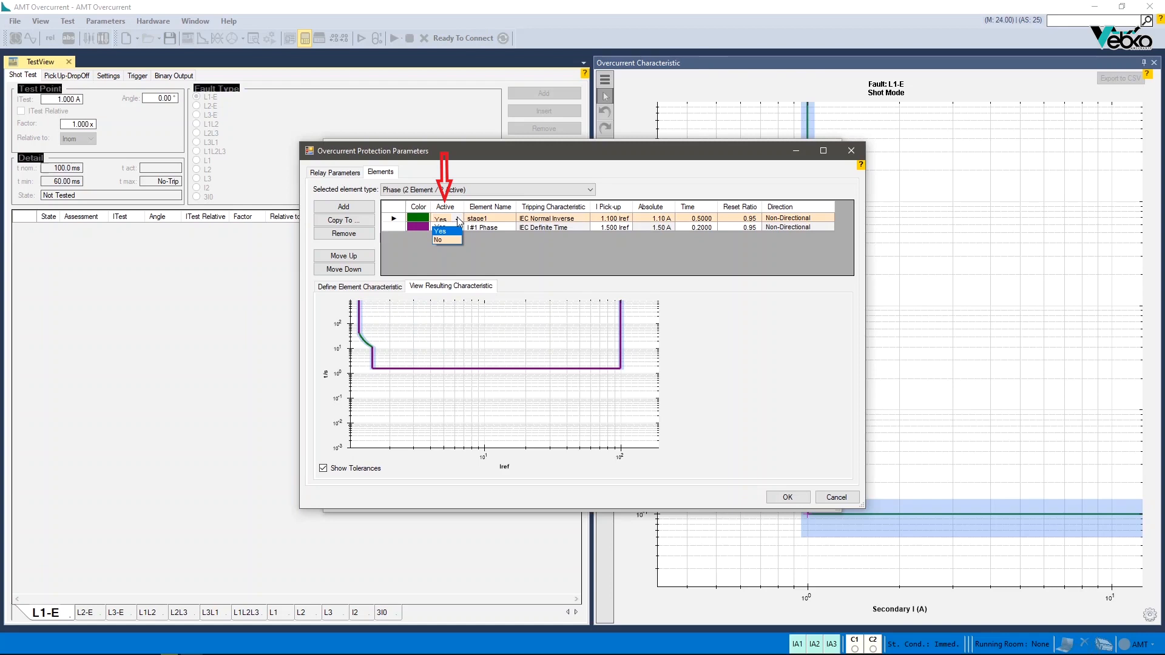
{"action": "left_click", "coordinate": [456, 228]}
{"action": "left_click", "coordinate": [454, 249]}
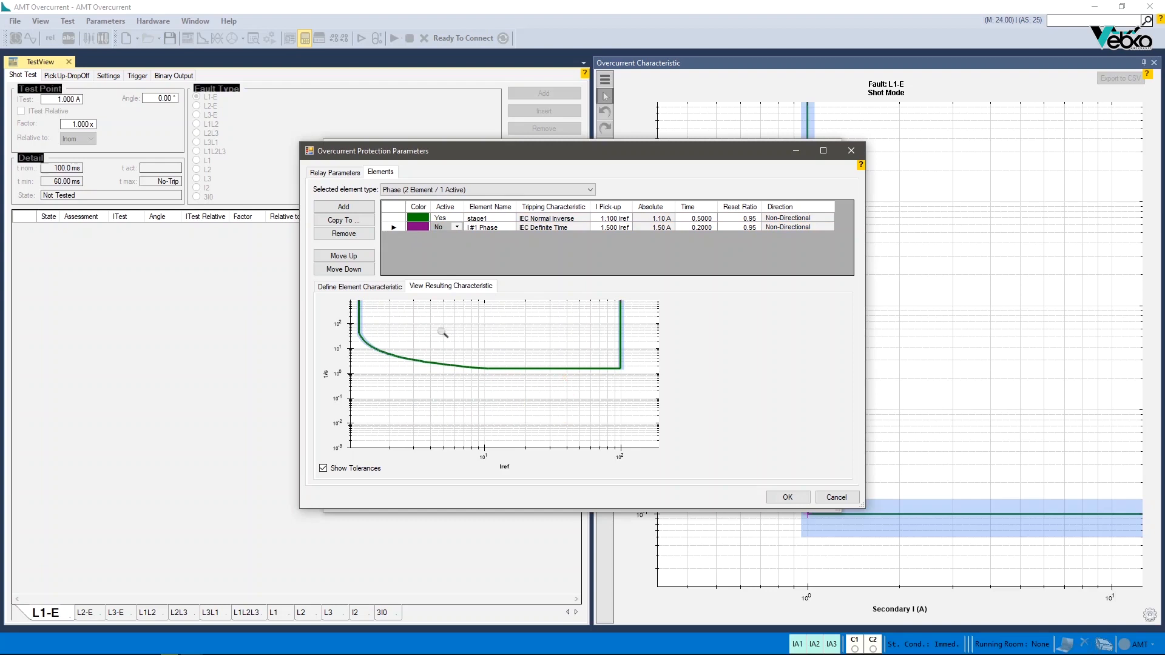
- Save the stage1 element's characteristic as user-defined and select the saved entry in the User defined folder
{"action": "left_click", "coordinate": [386, 288]}
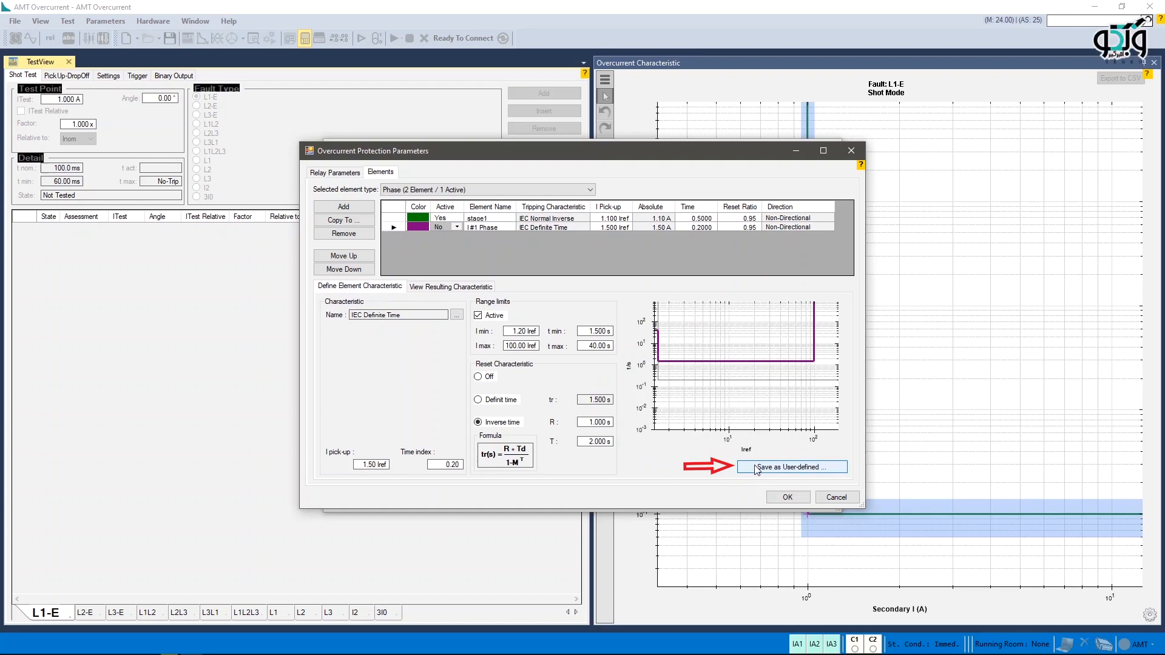
{"action": "left_click", "coordinate": [400, 218]}
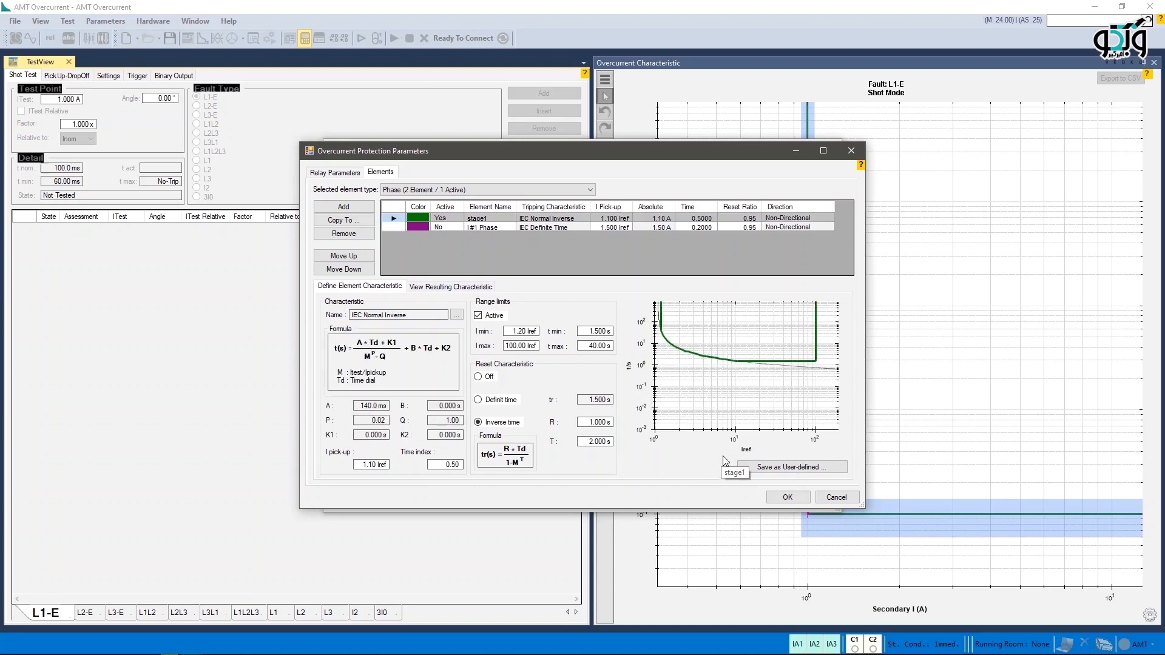
{"action": "left_click", "coordinate": [754, 466]}
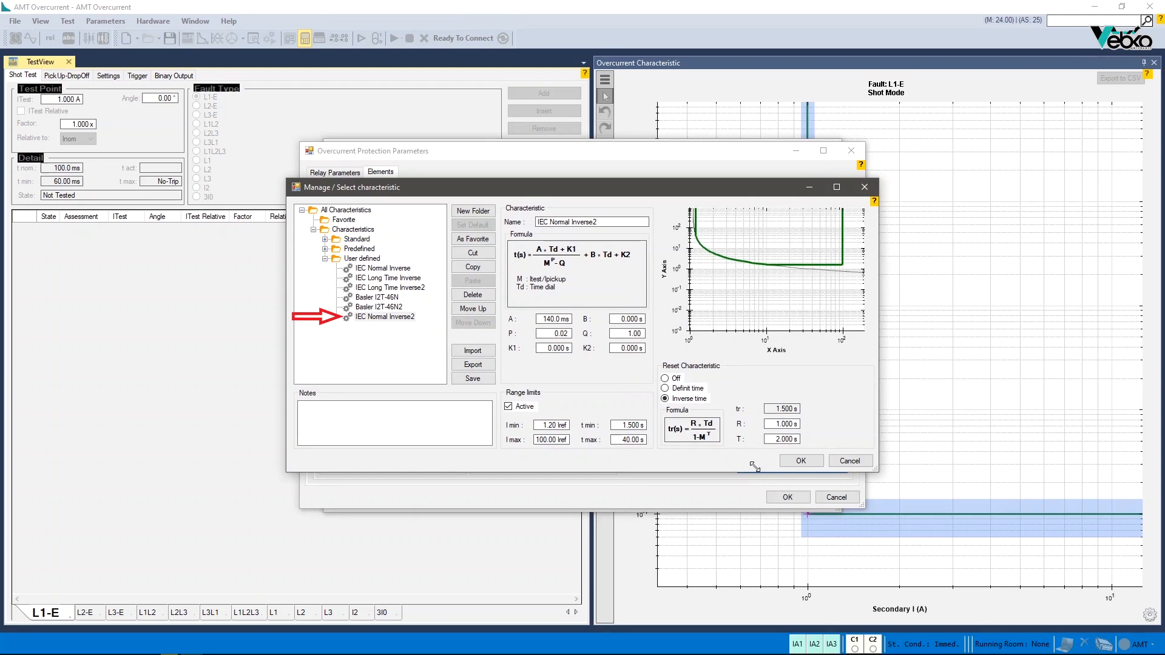
{"action": "left_click", "coordinate": [798, 463]}
{"action": "left_click", "coordinate": [801, 468]}
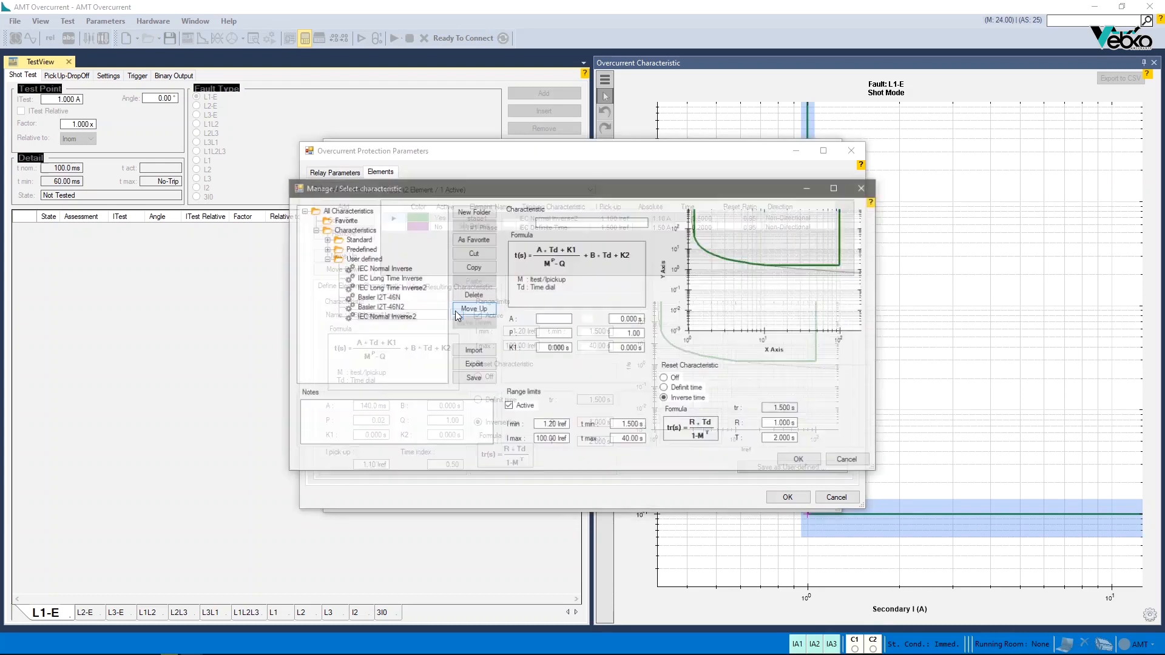
{"action": "left_click", "coordinate": [410, 317]}
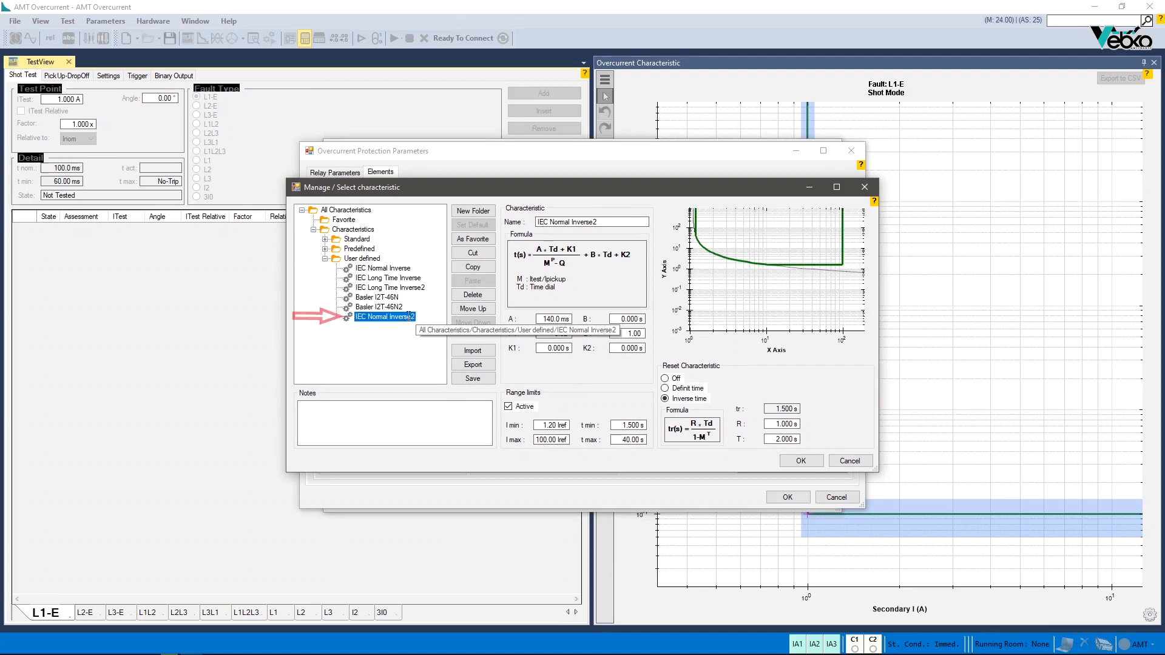